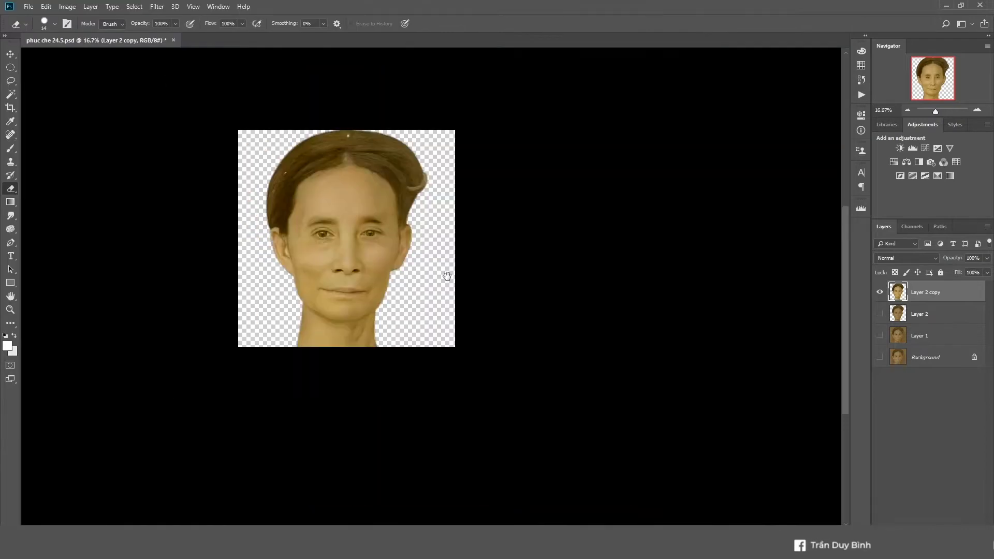
# - Duplicate the Layer 2 copy head layer and choose a textured brush preset for painting the skin
pyautogui.hotkey('ctrl', 'alt', 'f')
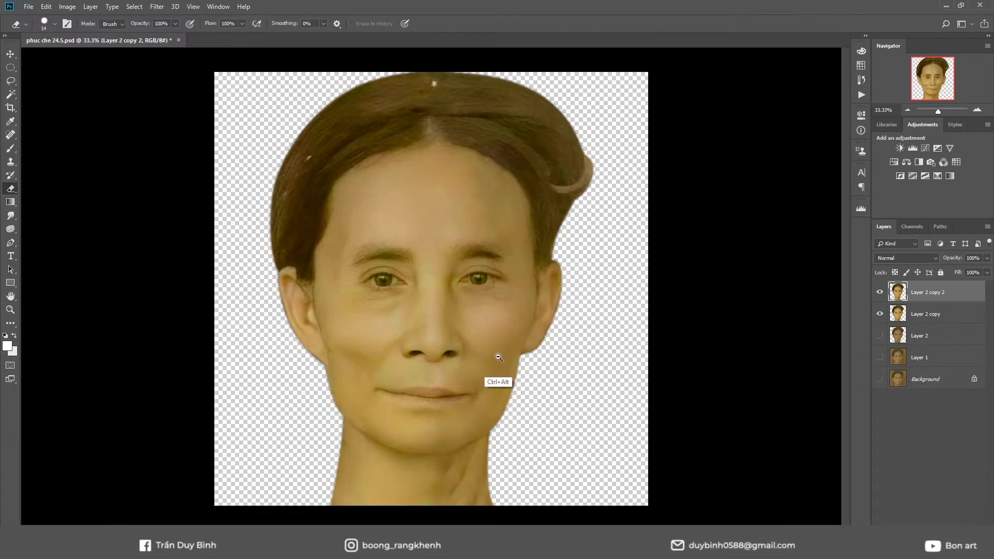
pyautogui.hotkey('ctrl', '+')
pyautogui.rightClick(479, 285)
pyautogui.doubleClick(591, 291)
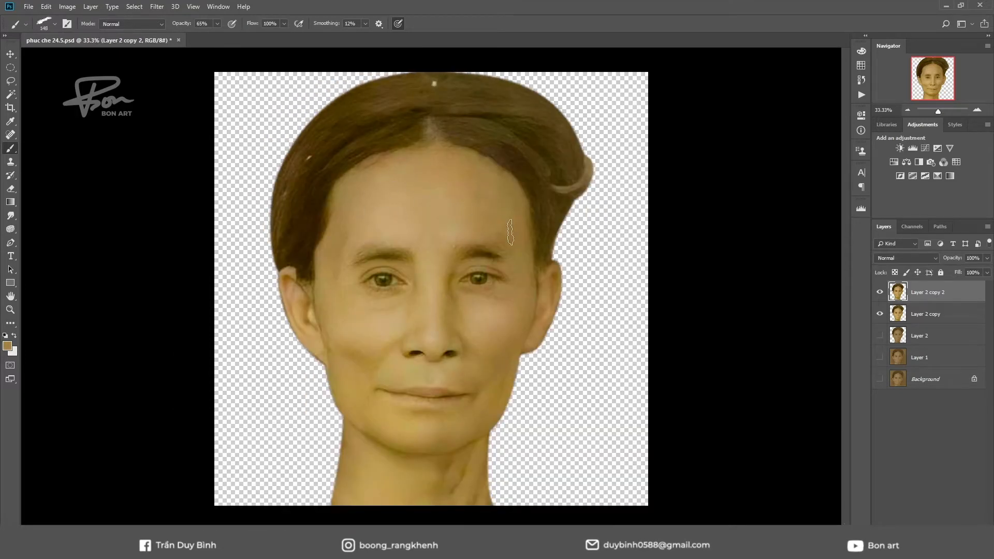
# - Sample skin tones from the face and brush over the chin and lower cheeks on Layer 2 copy 2 at reduced opacity
pyautogui.keyDown('ctrl'); pyautogui.click(380, 401); pyautogui.keyUp('ctrl')
pyautogui.hotkey('ctrl', '-')
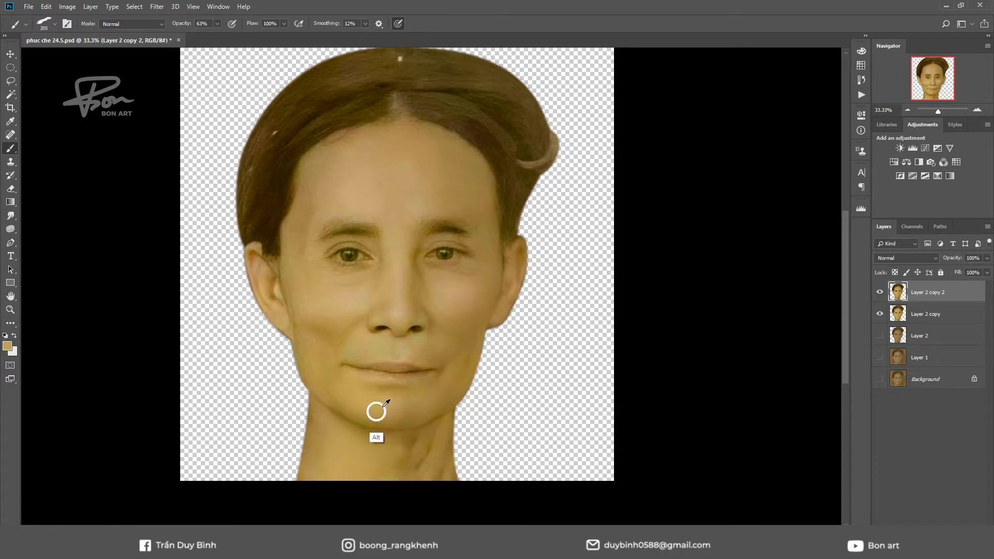
pyautogui.keyDown('ctrl'); pyautogui.click(385, 403); pyautogui.keyUp('ctrl')
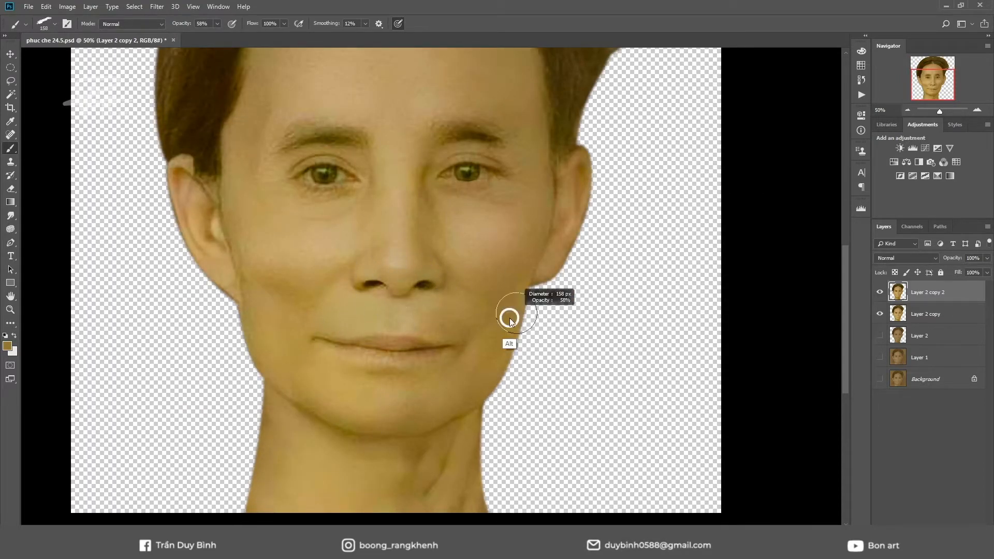
pyautogui.scroll(3, 518, 233)
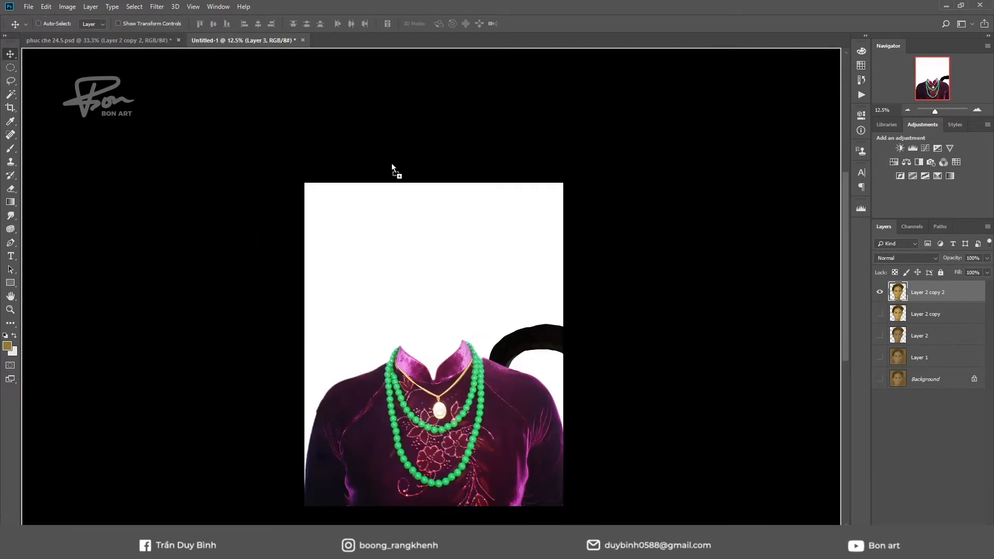
# - Fit the cut-out head onto the purple dress in Untitled-1 and extend the neck to fill the gap inside the collar
pyautogui.hotkey('ctrl', 't')
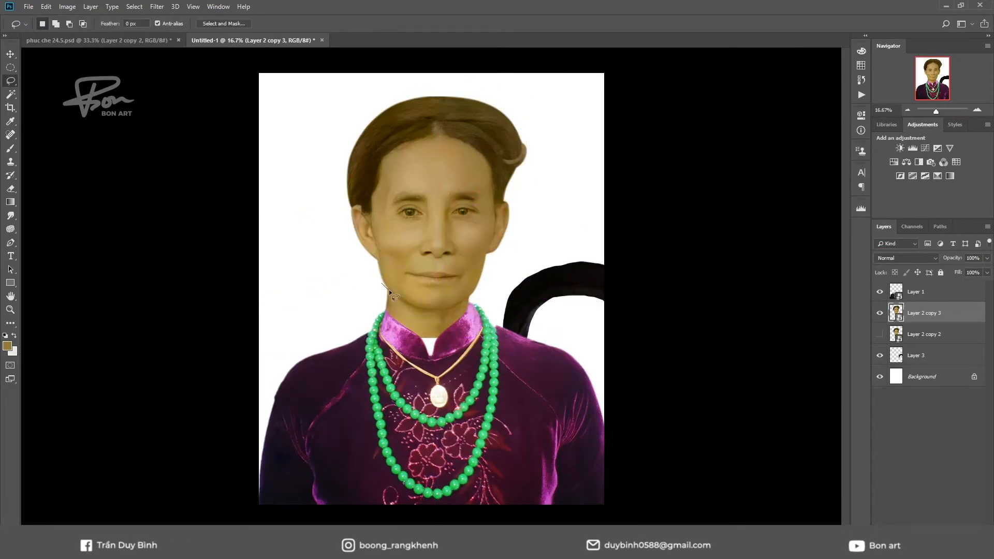
pyautogui.rightClick(924, 312)
pyautogui.click(834, 248)
pyautogui.rightClick(382, 321)
pyautogui.click(420, 399)
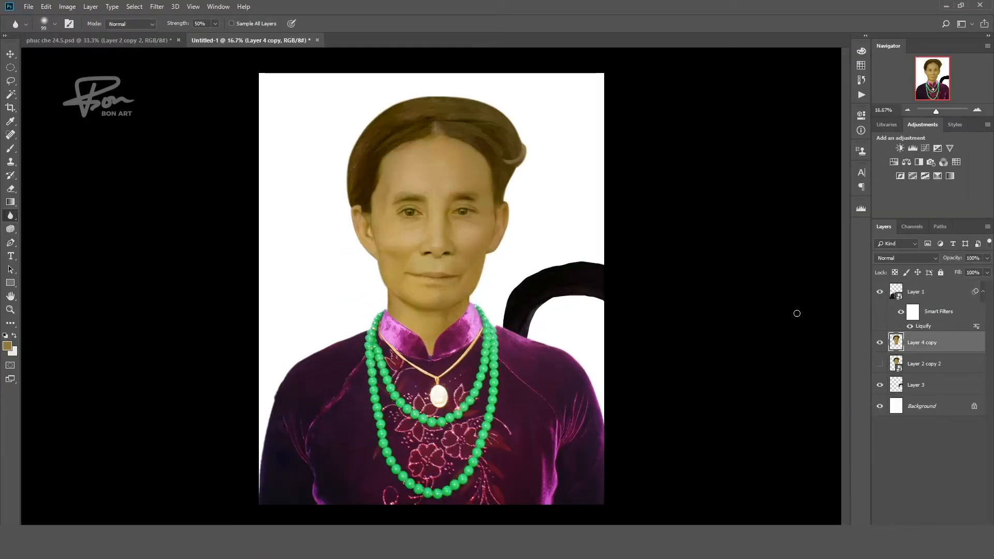
# - Puppet Warp the head on Layer 4 copy, pinning the face and neck to reshape the pose slightly
pyautogui.click(46, 7)
pyautogui.click(67, 222)
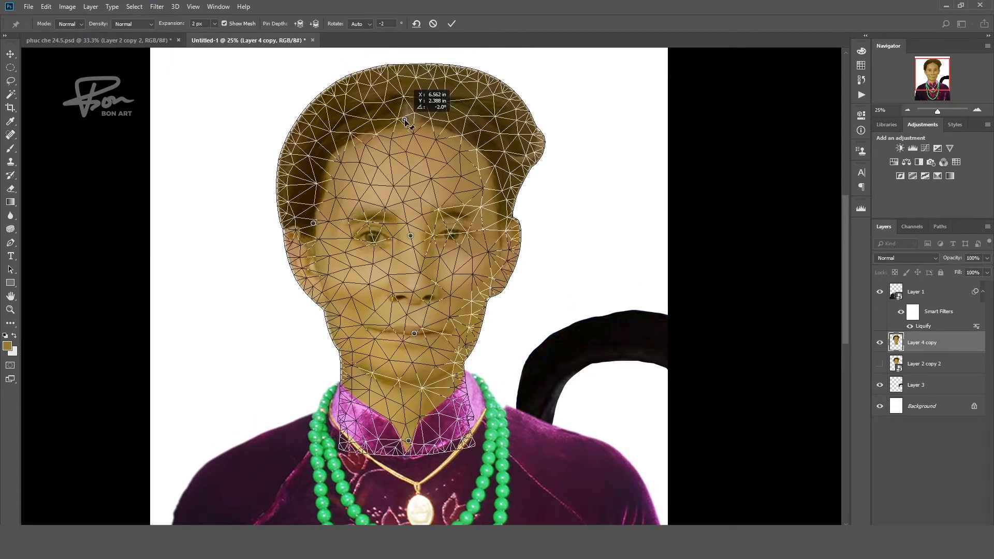
pyautogui.moveTo(510, 113); pyautogui.dragTo(508, 120)
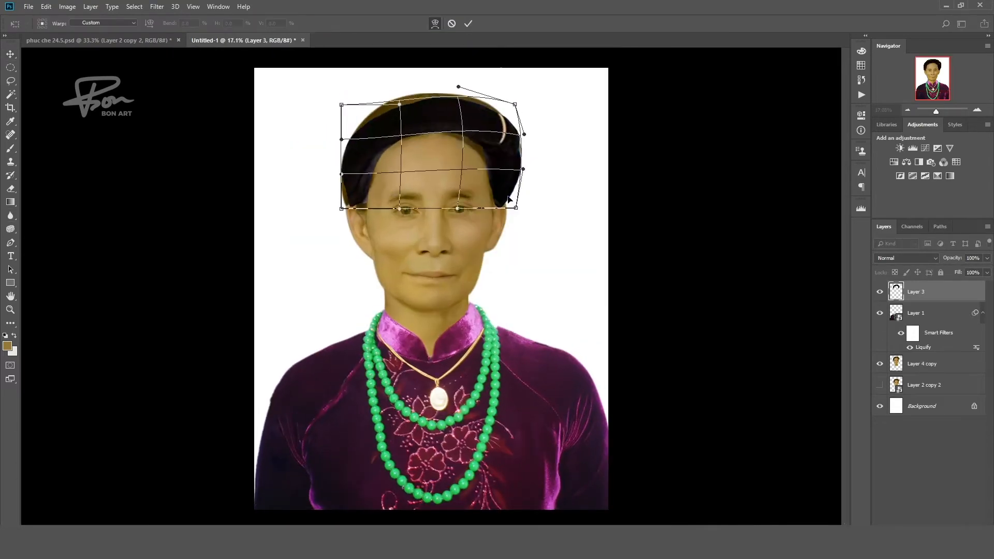
# - Warp the black turban on Layer 3 to the head's shape and reveal it over the hair through a clipped layer mask
pyautogui.moveTo(509, 199); pyautogui.dragTo(505, 196)
pyautogui.moveTo(384, 104); pyautogui.dragTo(384, 100)
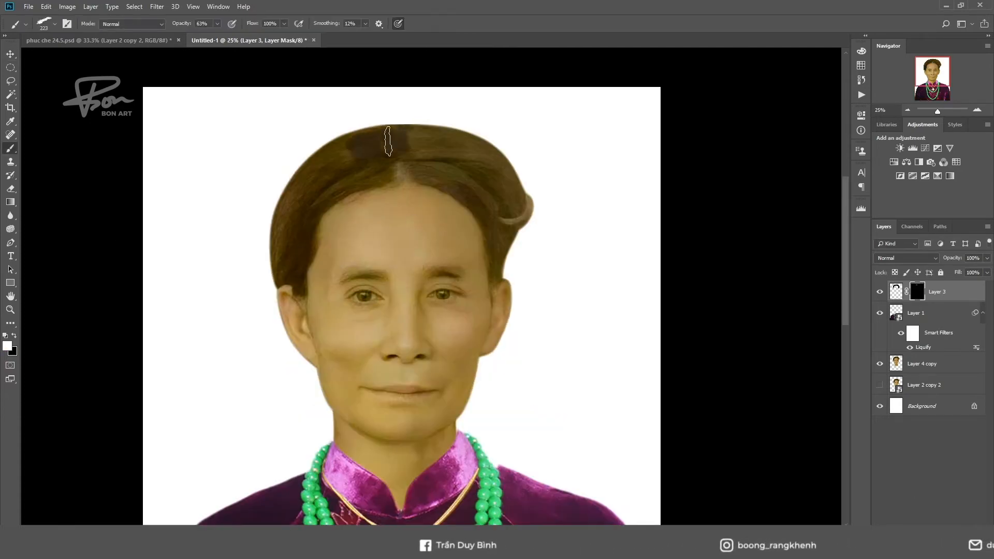
pyautogui.hotkey('ctrl', '[')
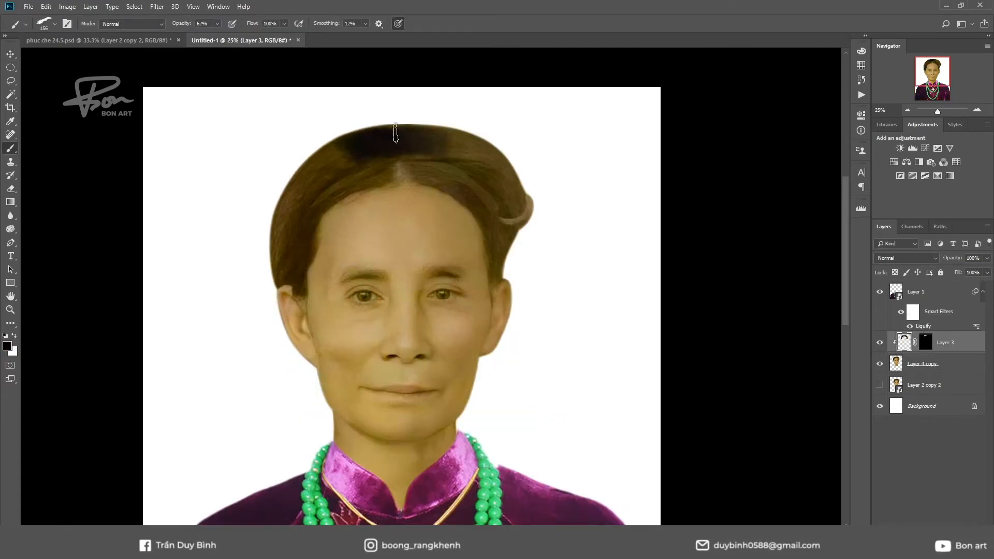
pyautogui.moveTo(415, 126)
pyautogui.mouseDown()
pyautogui.moveTo(357, 155)
pyautogui.moveTo(274, 271)
pyautogui.mouseUp()
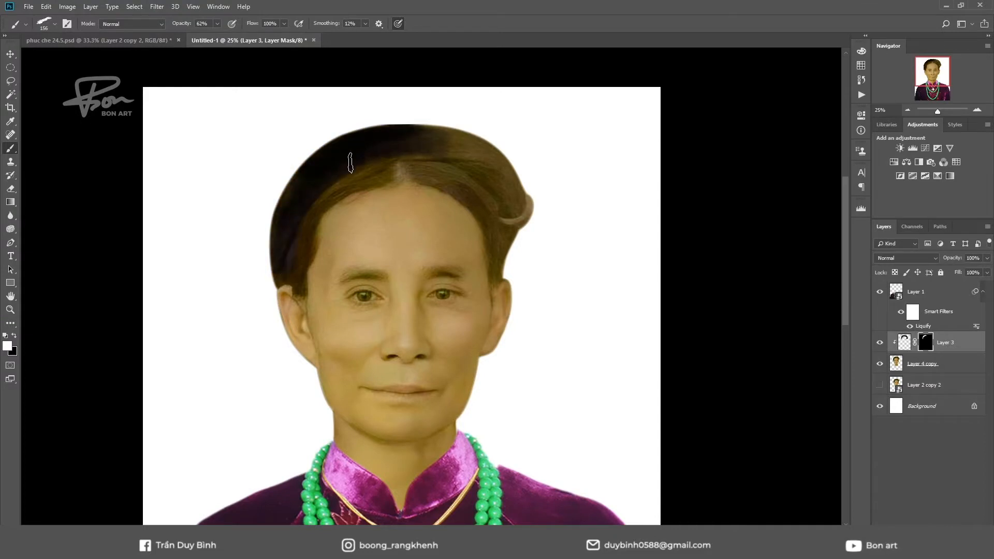
pyautogui.moveTo(351, 162); pyautogui.dragTo(439, 157)
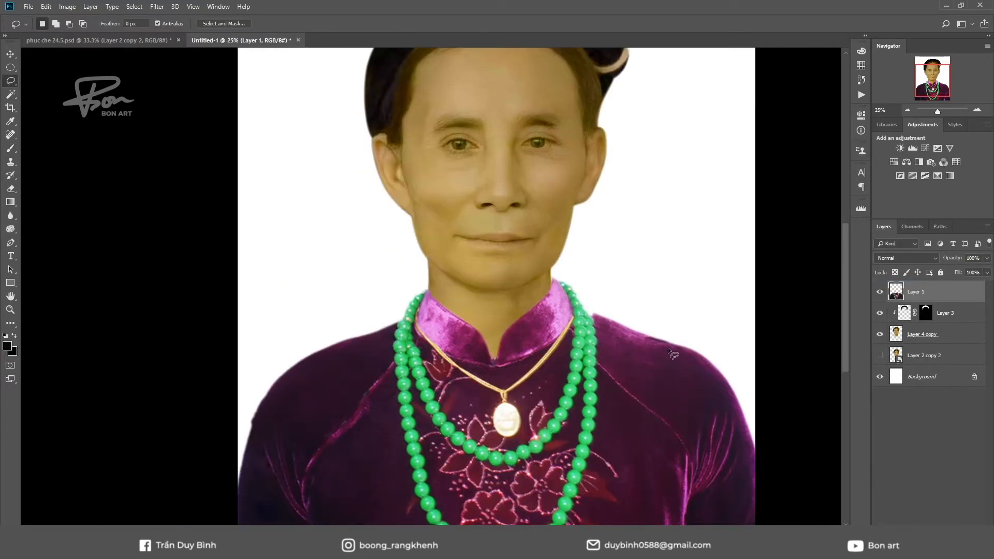
# - Copy a dark velvet patch from the dress shoulder to a masked Layer 4 and position it over the bright collar
pyautogui.moveTo(663, 357)
pyautogui.mouseDown()
pyautogui.moveTo(536, 280)
pyautogui.moveTo(570, 302)
pyautogui.moveTo(554, 290)
pyautogui.mouseUp()
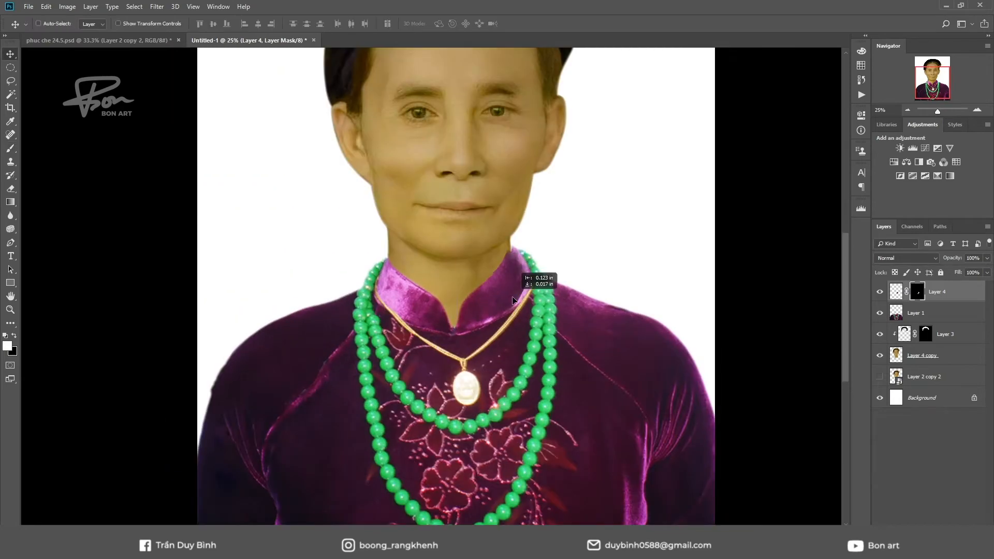
pyautogui.press('Return')
pyautogui.press('x')
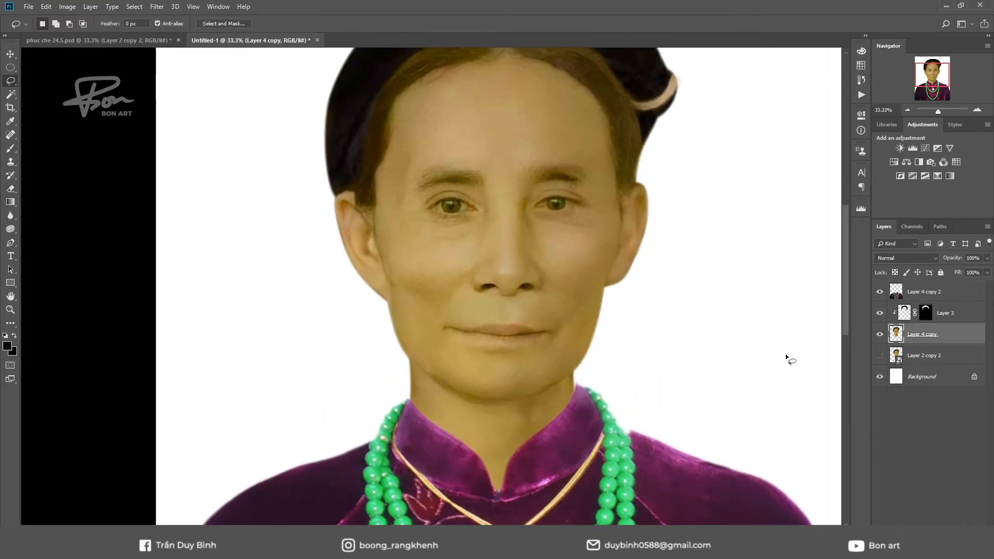
# - Paint a Quick Mask over the lips on the Layer 4 copy face layer
pyautogui.press('q')
pyautogui.rightClick(788, 356)
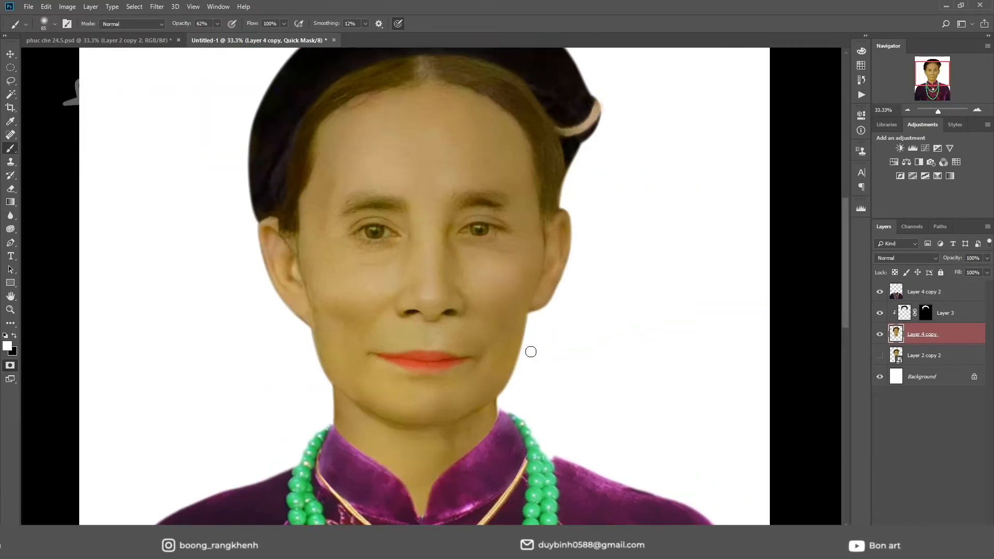
pyautogui.moveTo(799, 253); pyautogui.dragTo(795, 253)
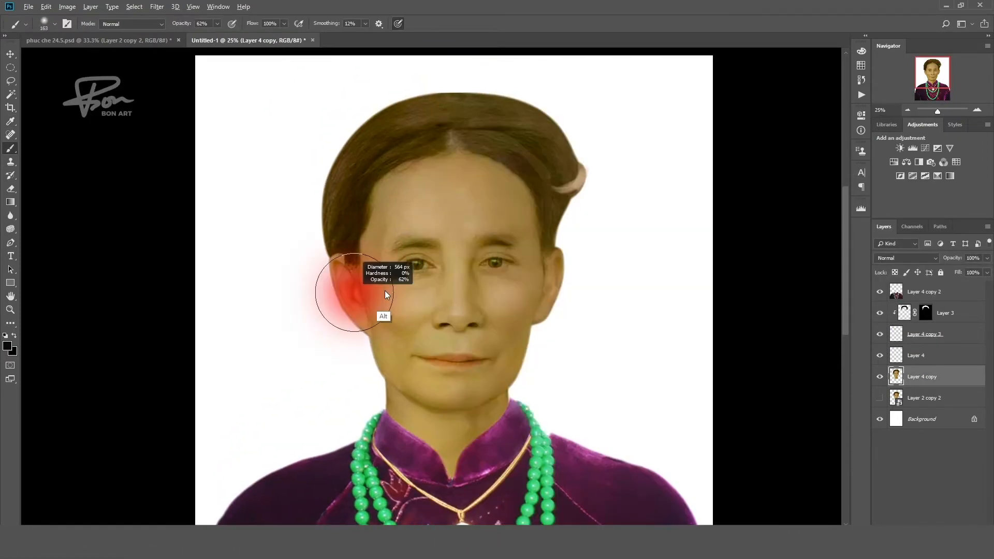
# - Paint a Quick Mask over the forehead, cheeks, chin and neck skin on Layer 4 copy, using soft brushes of varying size
pyautogui.moveTo(398, 186)
pyautogui.mouseDown()
pyautogui.moveTo(507, 206)
pyautogui.moveTo(466, 255)
pyautogui.moveTo(383, 287)
pyautogui.moveTo(527, 274)
pyautogui.mouseUp()
pyautogui.press('[')
pyautogui.press('[')
pyautogui.press('[')
pyautogui.press('[')
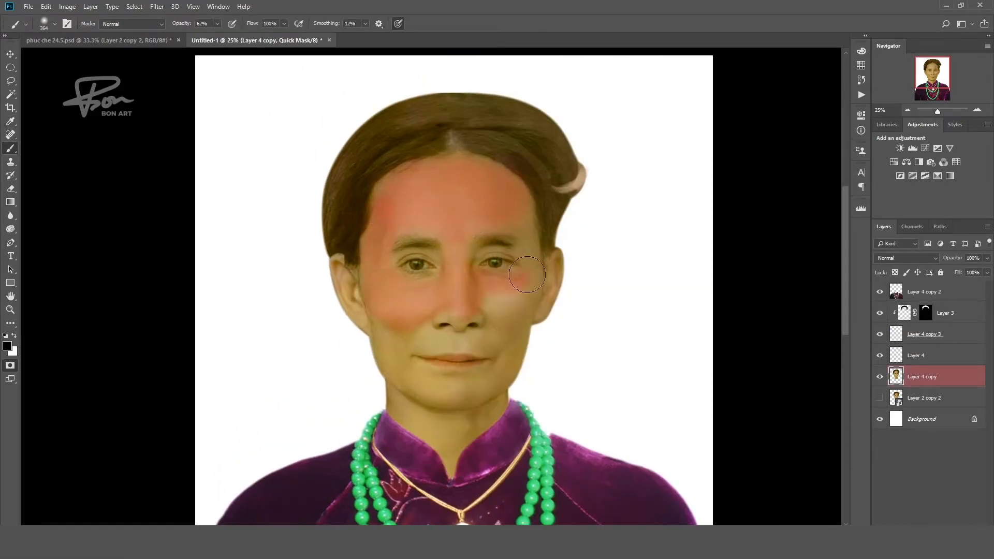
pyautogui.moveTo(476, 380)
pyautogui.mouseDown()
pyautogui.moveTo(379, 312)
pyautogui.moveTo(403, 411)
pyautogui.mouseUp()
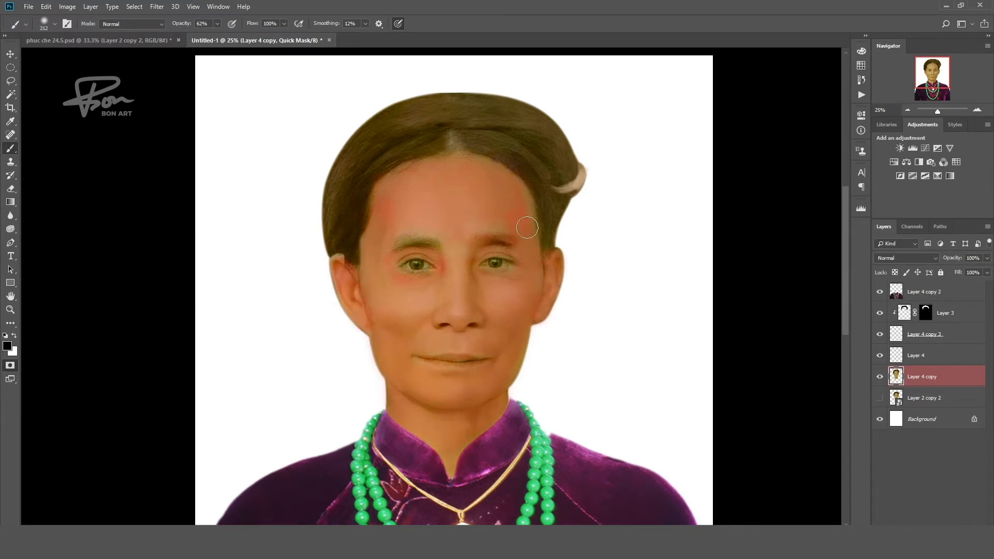
pyautogui.press(']')
pyautogui.press(']')
pyautogui.press(']')
pyautogui.press(']')
pyautogui.press(']')
pyautogui.press(']')
pyautogui.moveTo(527, 228)
pyautogui.mouseDown()
pyautogui.moveTo(439, 214)
pyautogui.moveTo(399, 302)
pyautogui.mouseUp()
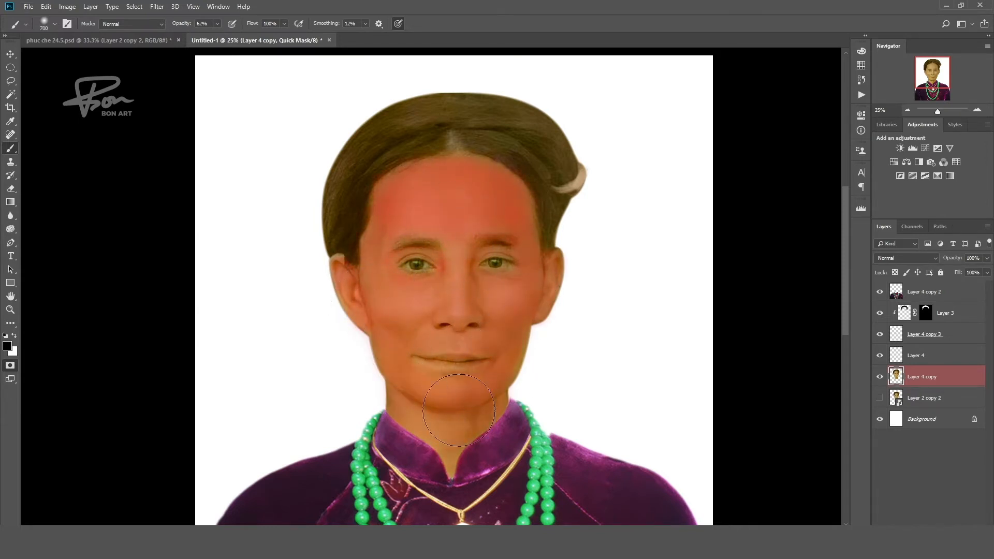
# - Copy the masked skin to a new layer and set its Hue to -6, Saturation to +45 and Lightness to +11
pyautogui.press('q')
pyautogui.hotkey('ctrl', 'j')
pyautogui.hotkey('ctrl', 'u')
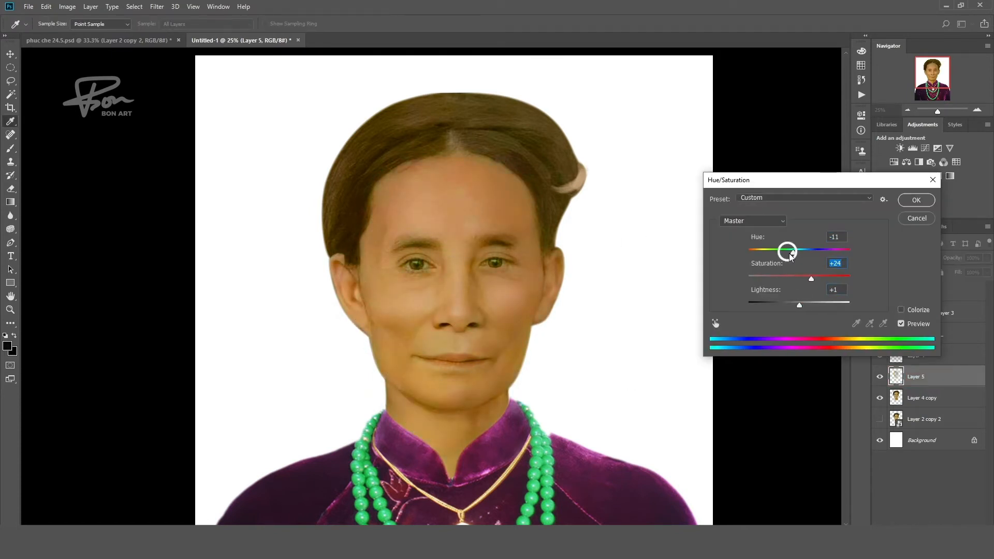
pyautogui.moveTo(791, 253); pyautogui.dragTo(803, 305)
pyautogui.moveTo(795, 252); pyautogui.dragTo(796, 252)
pyautogui.scroll(-1, 555, 295)
pyautogui.scroll(1, 554, 295)
pyautogui.moveTo(803, 305); pyautogui.dragTo(805, 305)
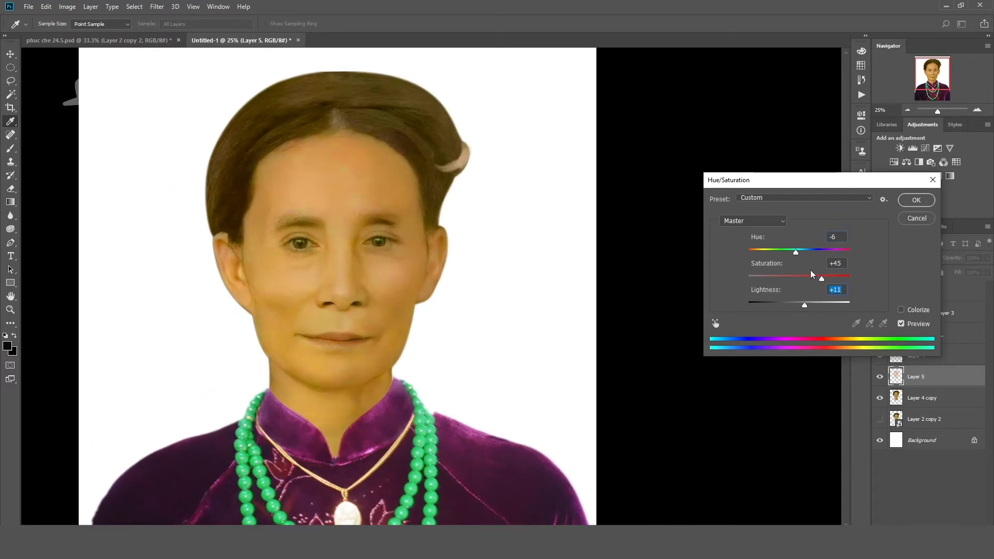
pyautogui.press('Return')
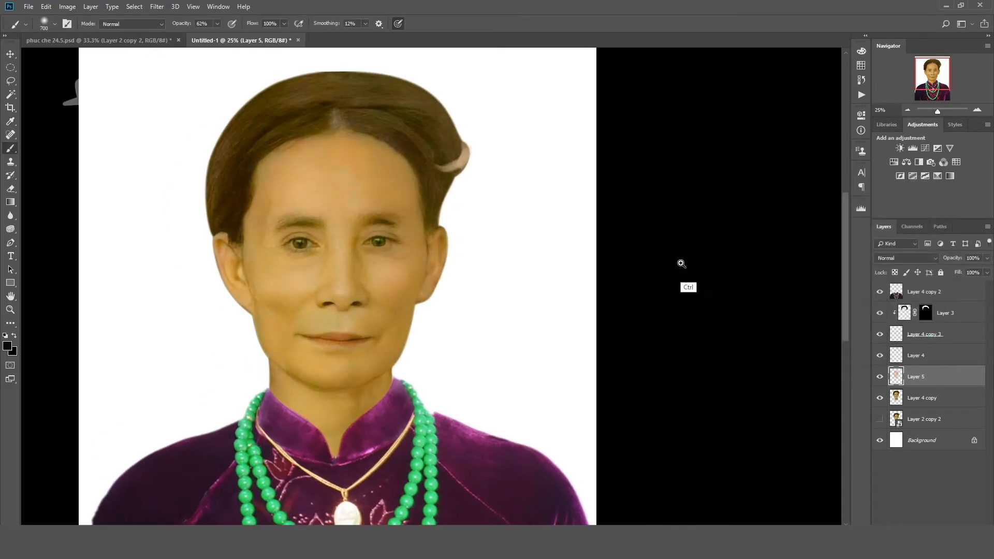
# - Heal blemishes on the face of Layer 5 and brush sampled skin tone over the uneven areas around the cheeks
pyautogui.hotkey('ctrl', '+')
pyautogui.press('j')
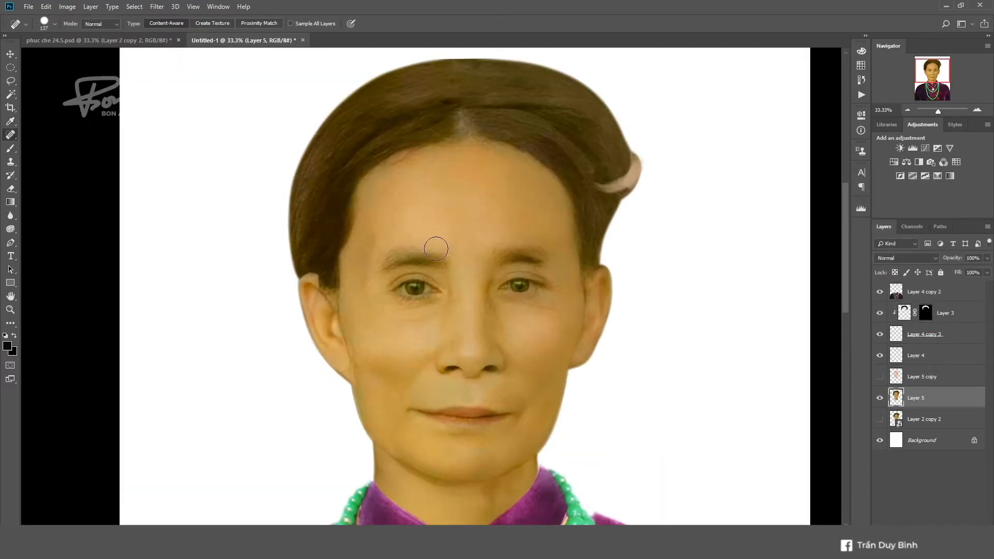
pyautogui.moveTo(510, 332); pyautogui.dragTo(510, 332)
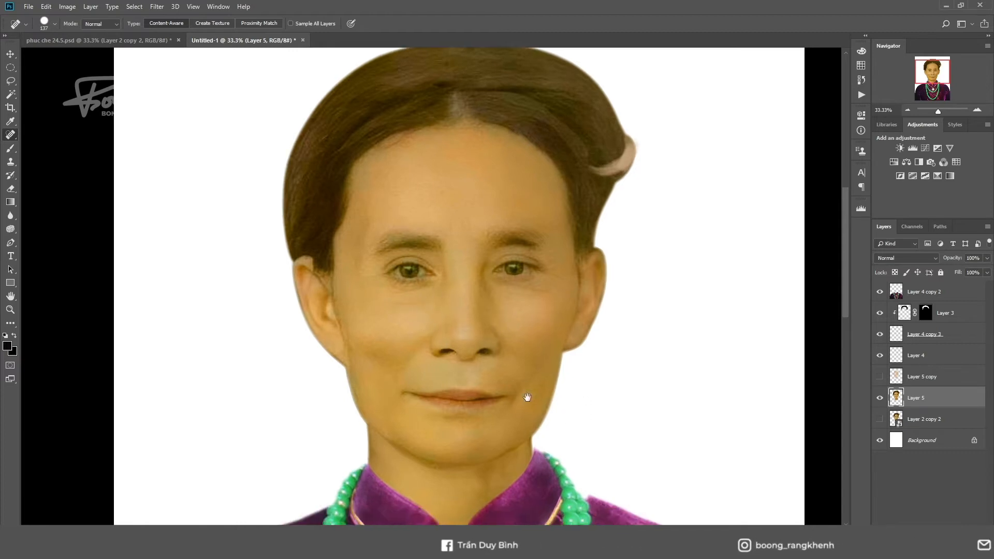
pyautogui.press('b')
pyautogui.keyDown('alt'); pyautogui.click(371, 361); pyautogui.keyUp('alt')
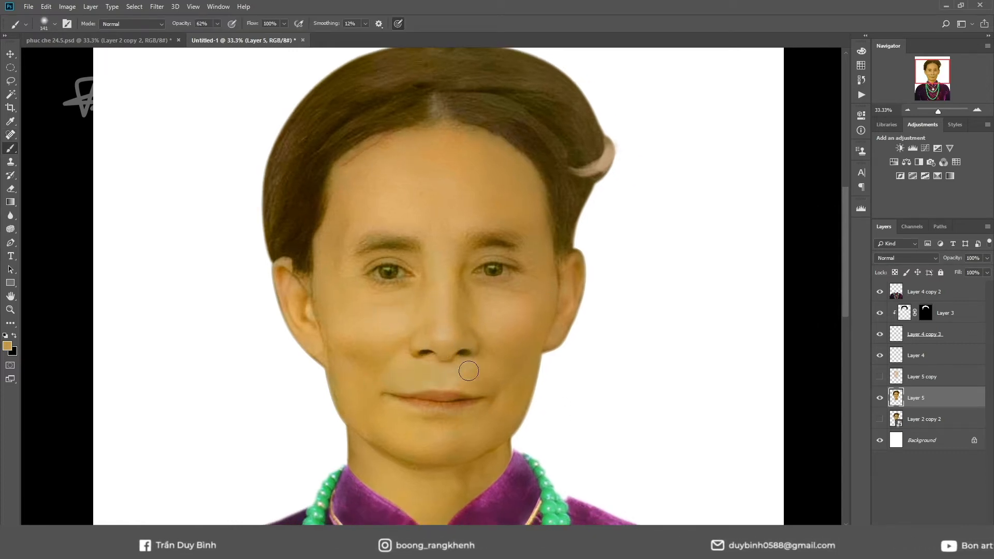
# - Move the masked turban layer, Layer 3, directly above Layer 5 and clip it to the face
pyautogui.scroll(-1, 568, 328)
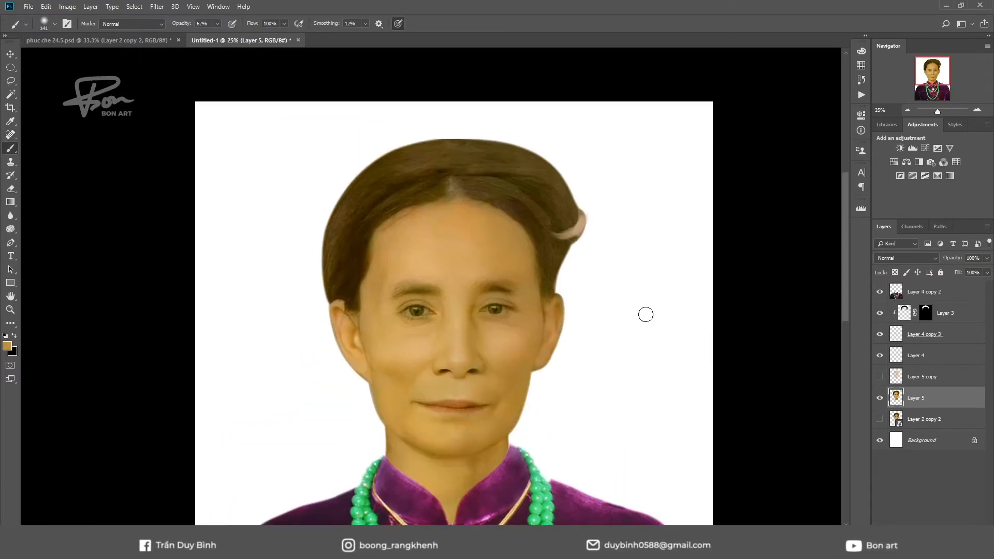
pyautogui.scroll(-1, 646, 314)
pyautogui.moveTo(946, 312); pyautogui.dragTo(932, 388)
# - Heal spots along the forehead hairline and brush sampled skin tone over the side of the face on Layer 5
pyautogui.hotkey('ctrl', '+')
pyautogui.hotkey('ctrl', '+')
pyautogui.press('j')
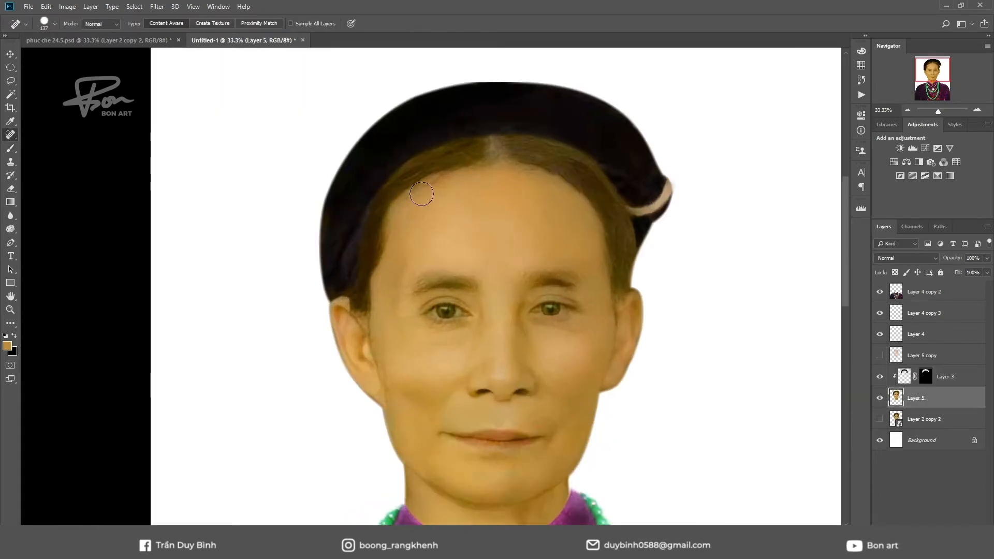
pyautogui.press('b')
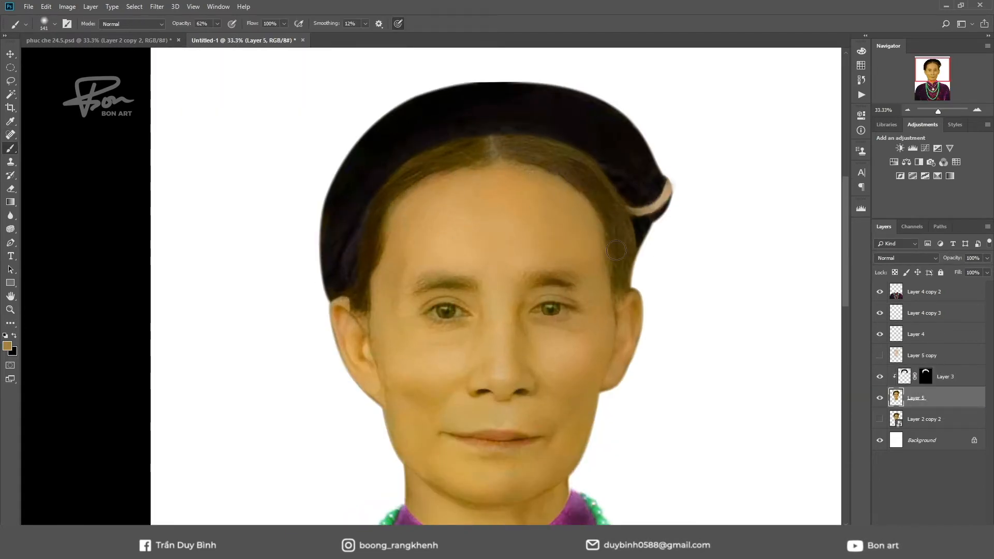
pyautogui.scroll(-3, 628, 283)
pyautogui.moveTo(357, 342); pyautogui.dragTo(400, 348)
# - Outline the nose area of the face with the Lasso and rework it on a separate layer
pyautogui.press('v')
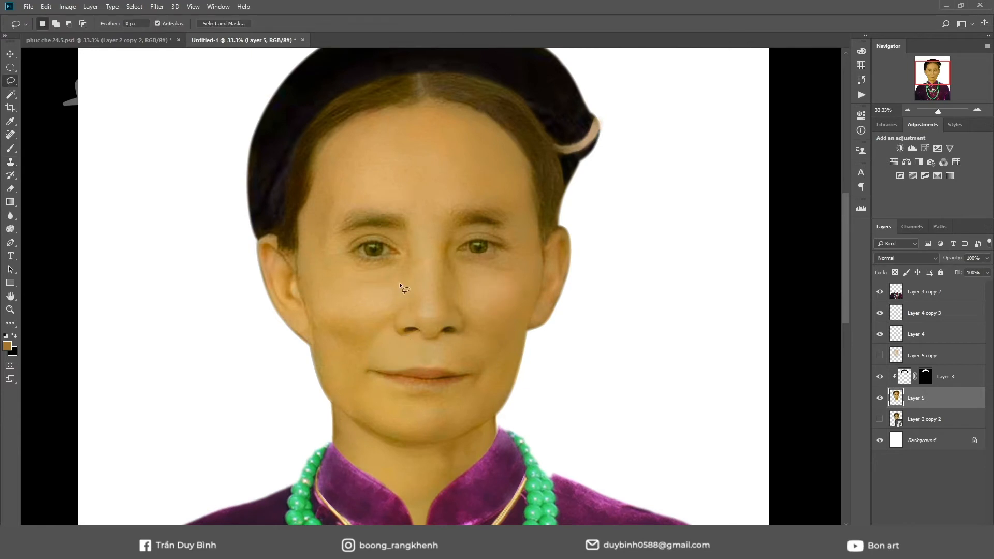
pyautogui.hotkey('ctrl', 'shift', 'alt', 'n')
pyautogui.moveTo(399, 284); pyautogui.dragTo(422, 348)
pyautogui.press('b')
pyautogui.hotkey('ctrl', 'alt', 'm')
# - Smooth the skin around the chin and jaw on Layer 6 with the Clone Stamp at 33% opacity
pyautogui.scroll(-1, 590, 435)
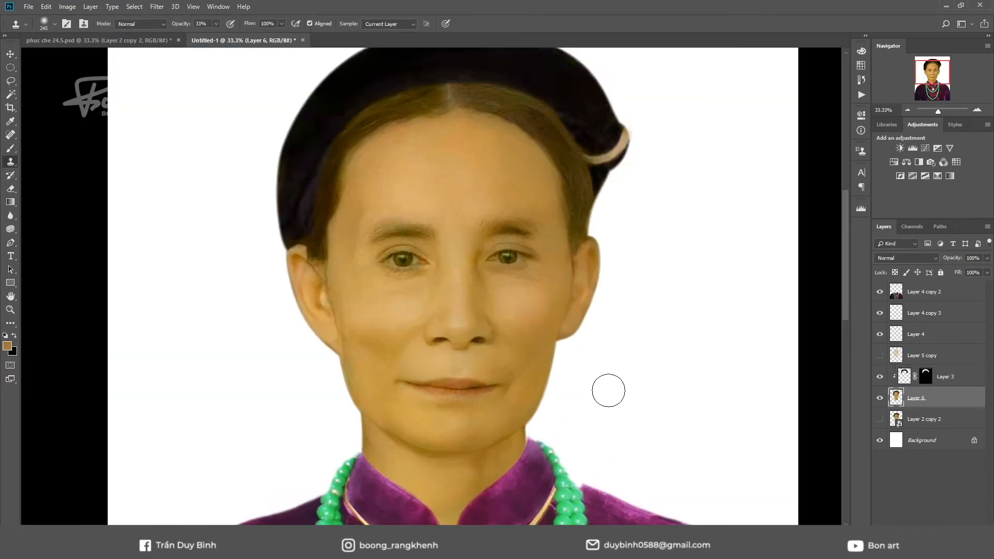
pyautogui.scroll(1, 477, 354)
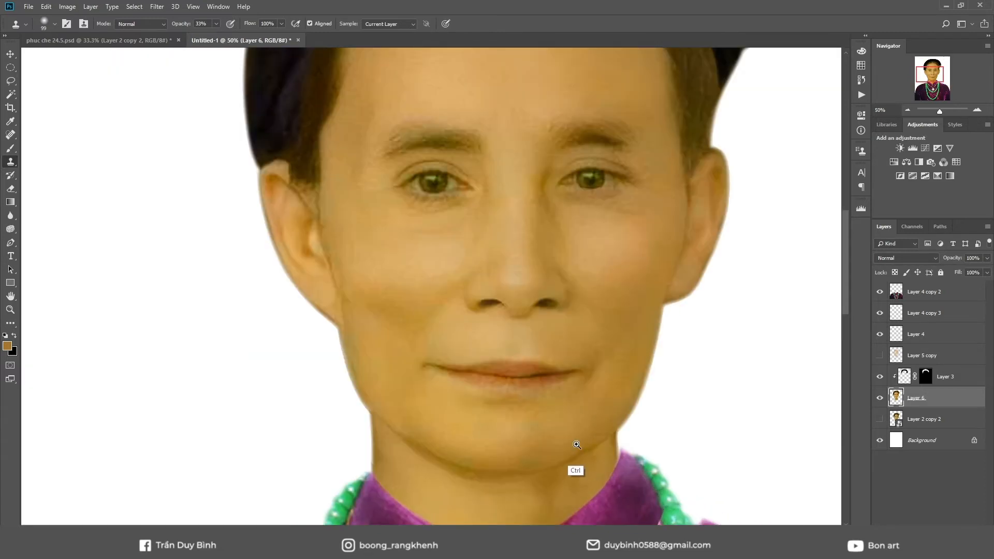
pyautogui.moveTo(539, 425); pyautogui.dragTo(551, 446)
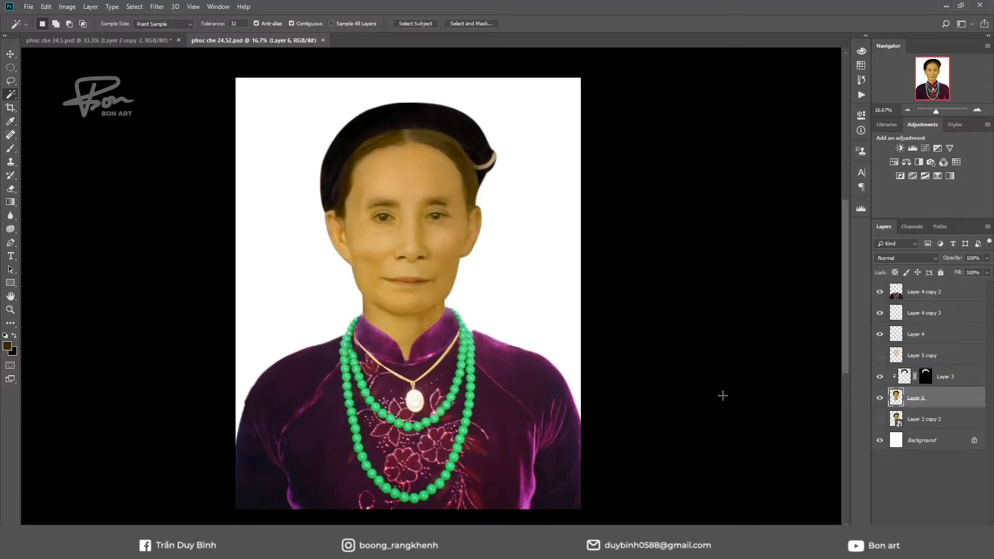
# - Adjust the colour of the head with the Camera Raw filter to tone down the yellow-orange skin
pyautogui.hotkey('ctrl', 'shift', 'a')
pyautogui.moveTo(755, 201); pyautogui.dragTo(757, 209)
pyautogui.click(722, 473)
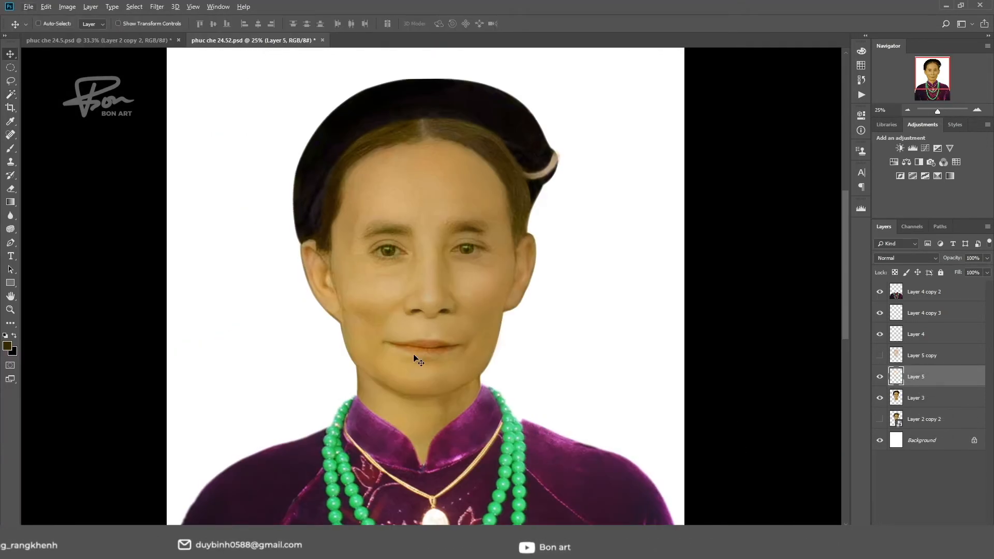
# - Brush sampled skin tone over the cheek on Layer 5 at 62% opacity, change the layer's blend mode and toggle its visibility
pyautogui.press('b')
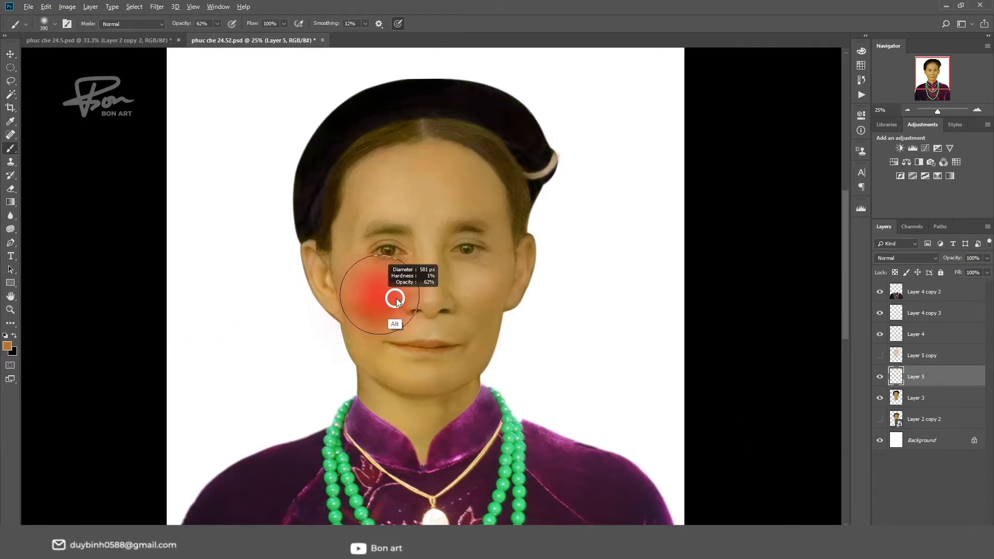
pyautogui.click(906, 258)
pyautogui.click(893, 311)
pyautogui.click(880, 376)
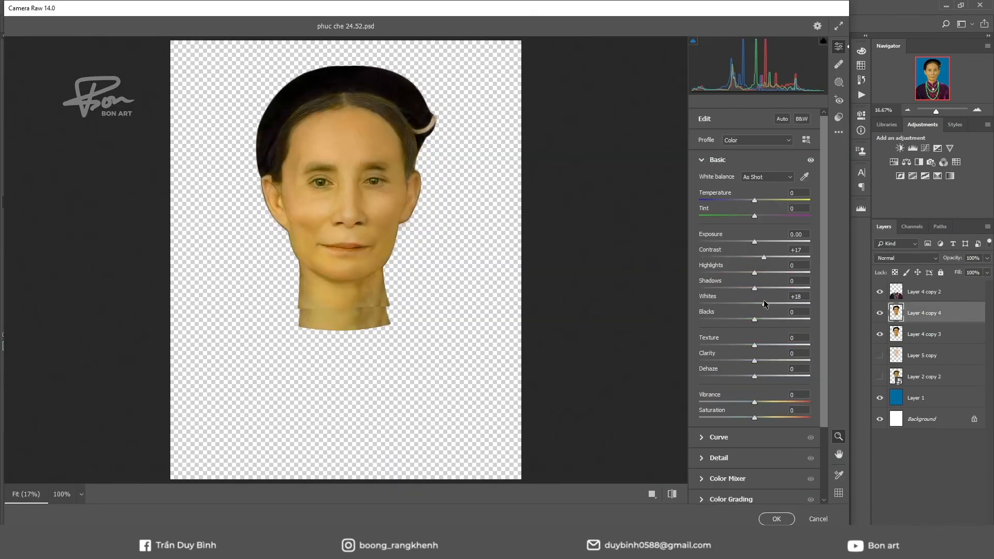
# - Adjust the tone curve of the duplicated head in Camera Raw and blend the copy in Screen mode at 14% opacity
pyautogui.click(719, 437)
pyautogui.scroll(-1, 743, 485)
pyautogui.click(744, 484)
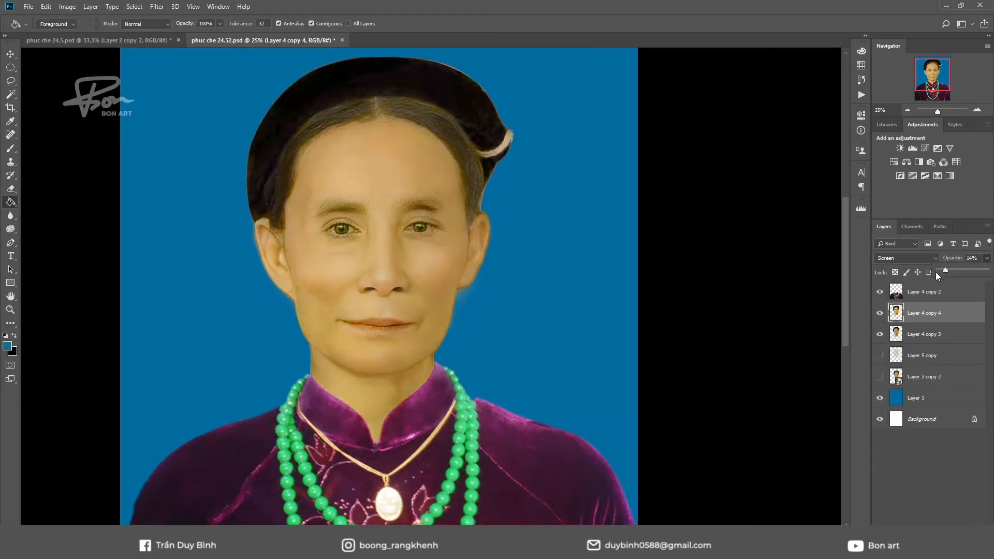
pyautogui.hotkey('ctrl', '-')
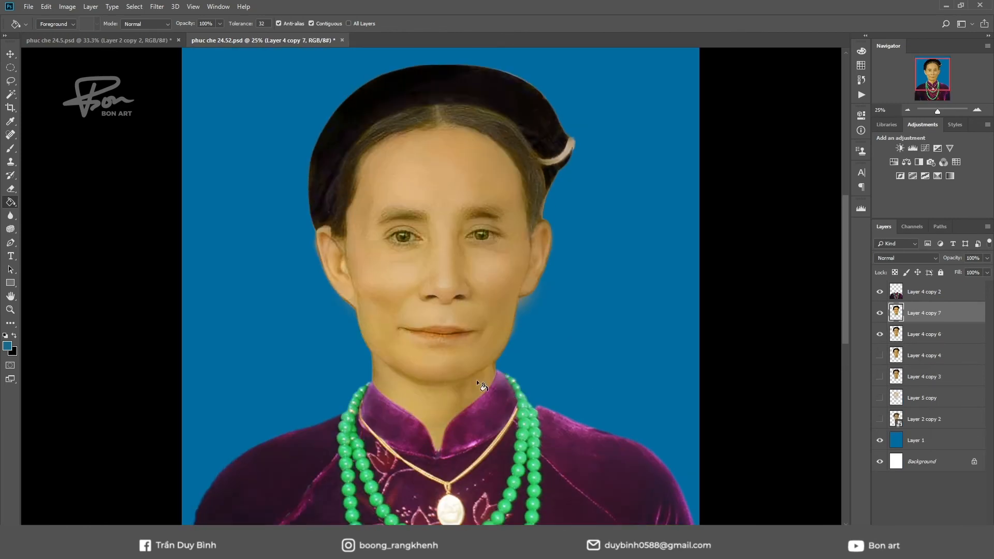
# - Blur the upper head copy, Layer 4 copy 7, and hide it behind a black layer mask
pyautogui.click(156, 6)
pyautogui.moveTo(207, 124)
pyautogui.click(310, 164)
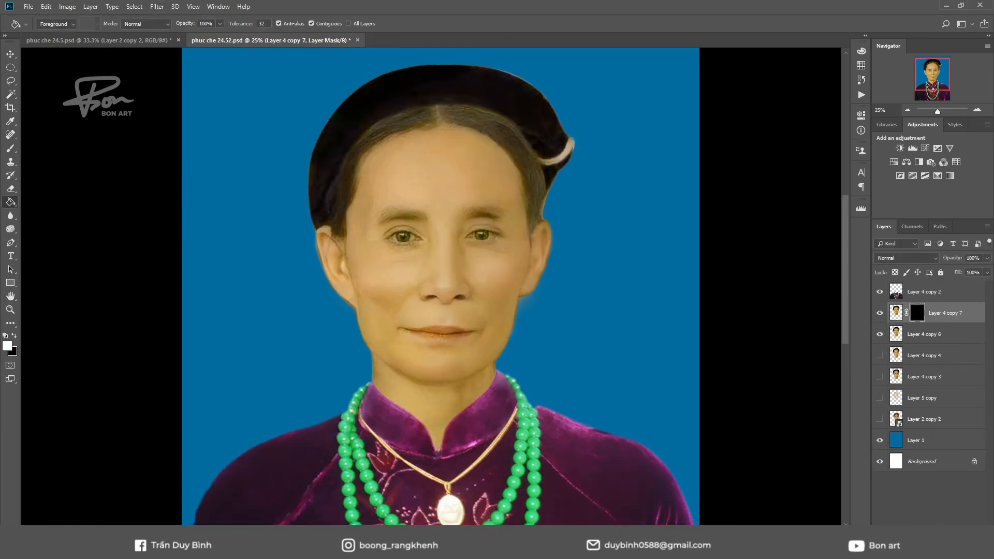
# - Reveal the blurred head copy over the forehead, cheeks and ear by painting white on its layer mask at 96% opacity
pyautogui.hotkey('ctrl', '+')
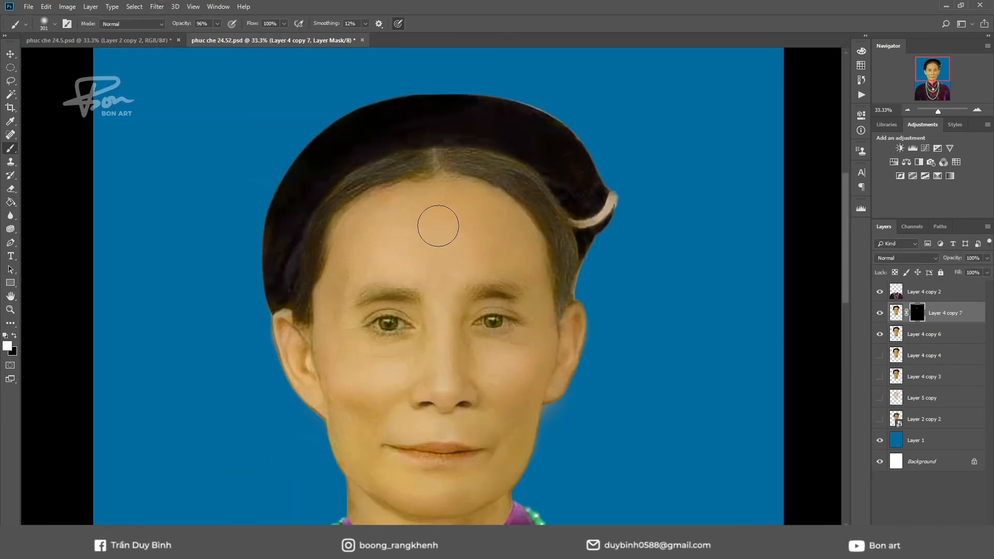
pyautogui.scroll(-3, 484, 404)
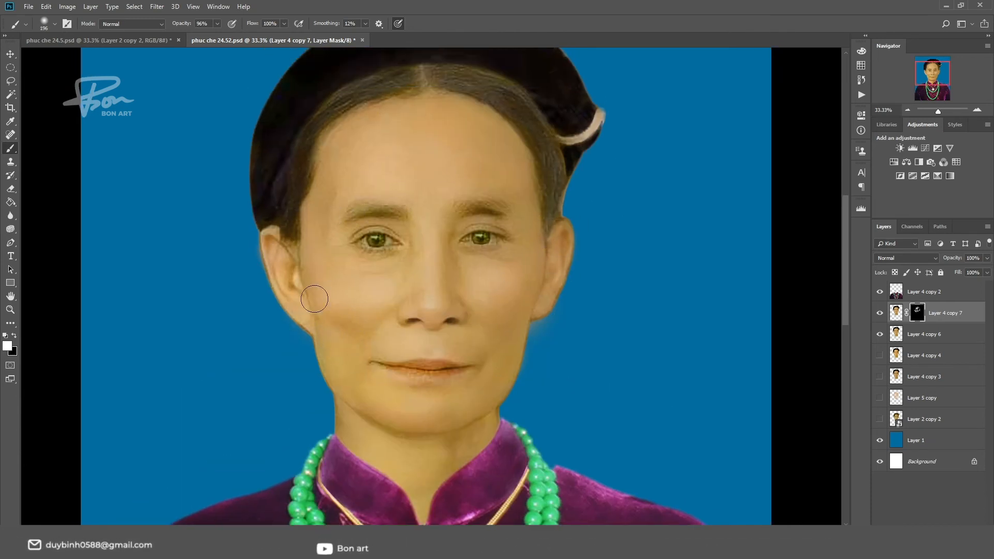
pyautogui.hscroll(3, 536, 385)
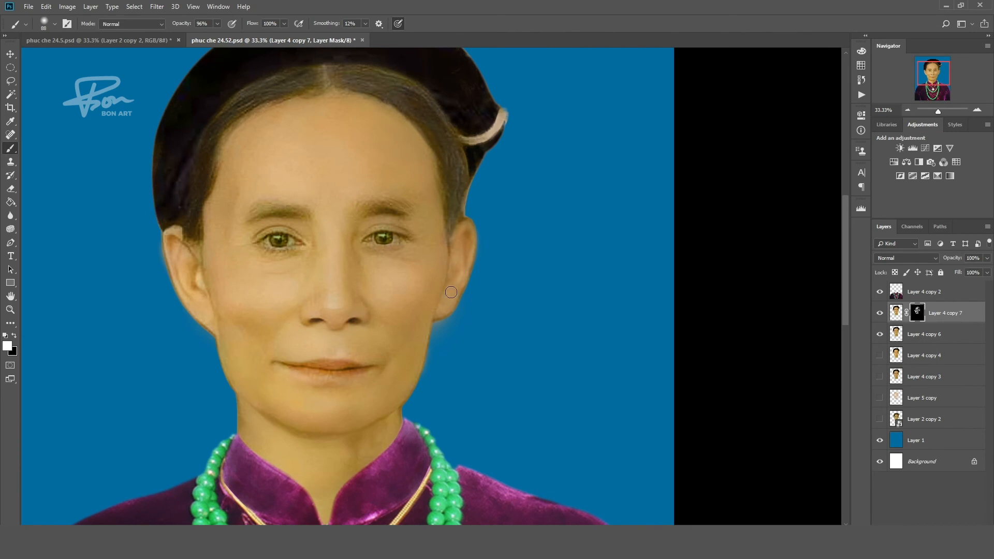
pyautogui.hotkey('ctrl', '-')
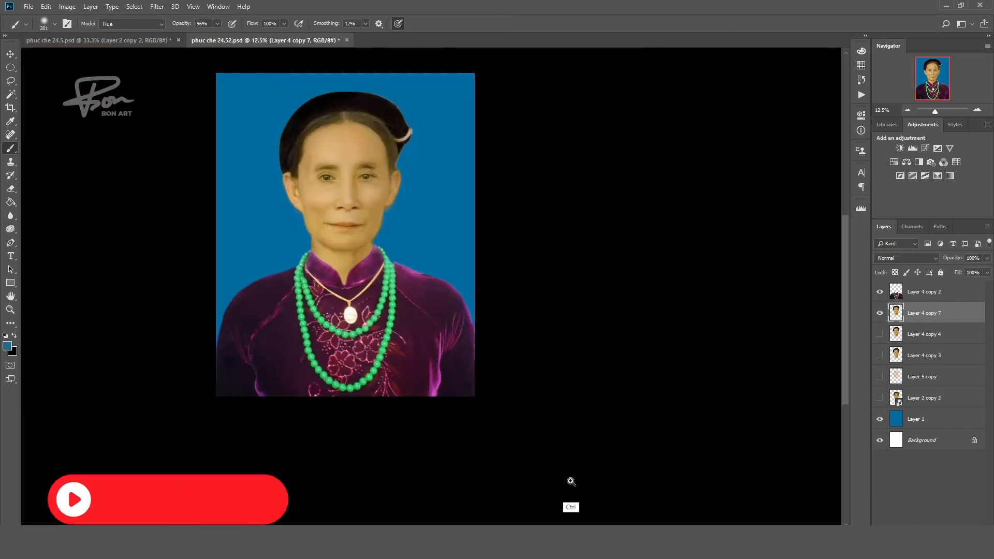
# - Duplicate the merged head layer, fill the copy with gray within its locked transparency and set it to Soft Light
pyautogui.hotkey('ctrl', '+')
pyautogui.hotkey('ctrl', 'j')
pyautogui.hotkey('shift', 'F5')
pyautogui.press('Return')
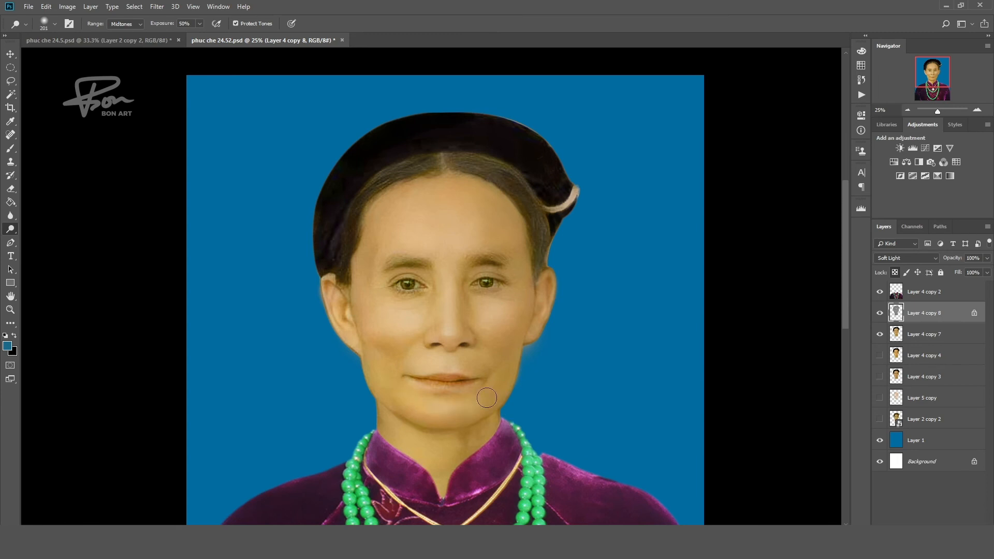
# - Dodge and burn the face on the gray Soft Light layer with the midtones range at 50% exposure
pyautogui.moveTo(486, 397); pyautogui.dragTo(416, 360)
pyautogui.press('[')
pyautogui.press('[')
pyautogui.press('[')
pyautogui.press('[')
pyautogui.press('[')
pyautogui.press('[')
pyautogui.press('[')
pyautogui.press('[')
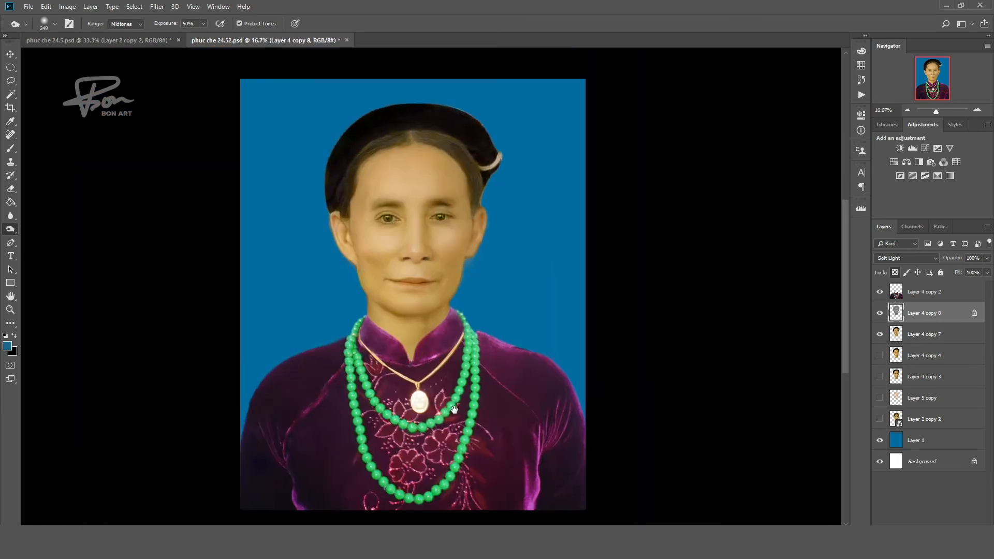
# - Merge the shading layer and head copies into a single head layer and switch to the Eraser
pyautogui.scroll(2, 451, 288)
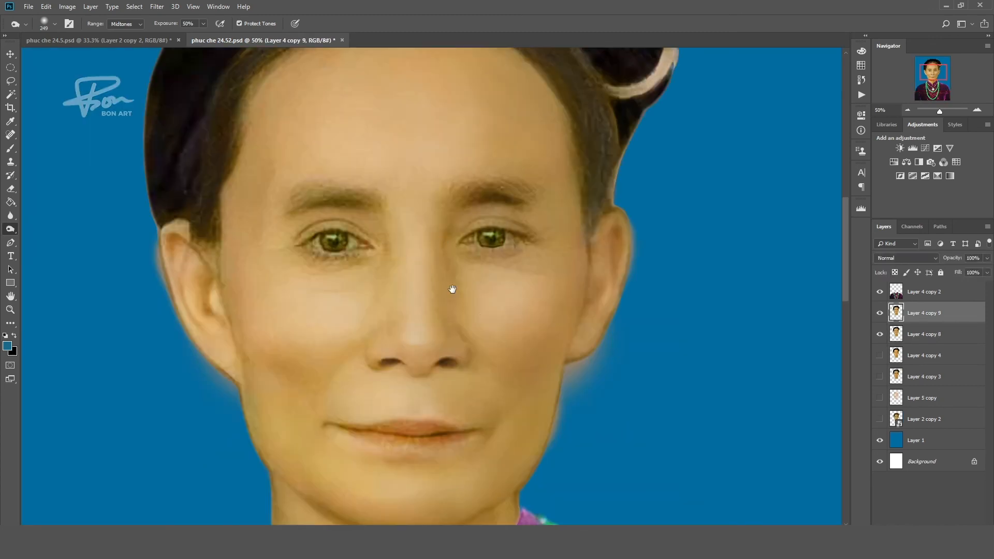
pyautogui.scroll(-1, 450, 289)
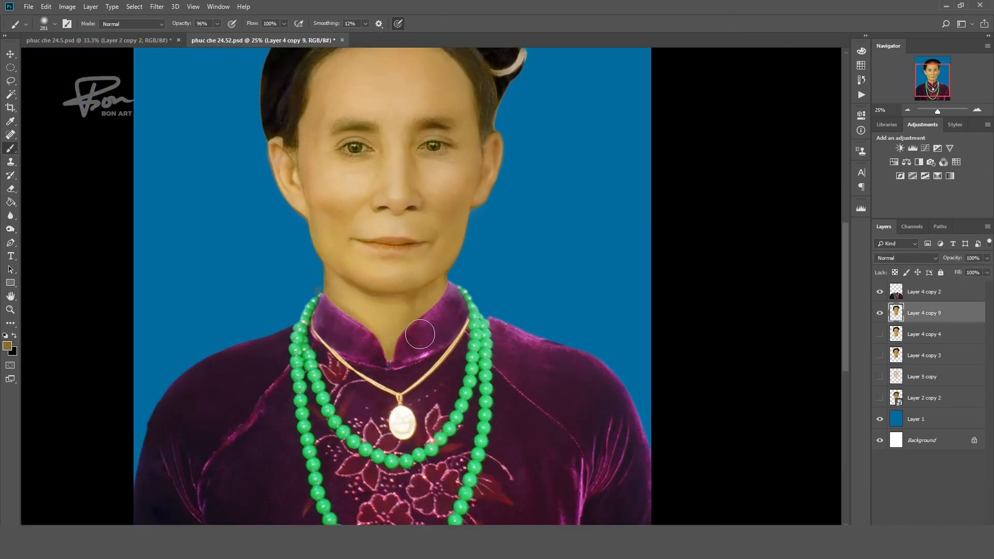
pyautogui.press('e')
pyautogui.hotkey('ctrl', '0')
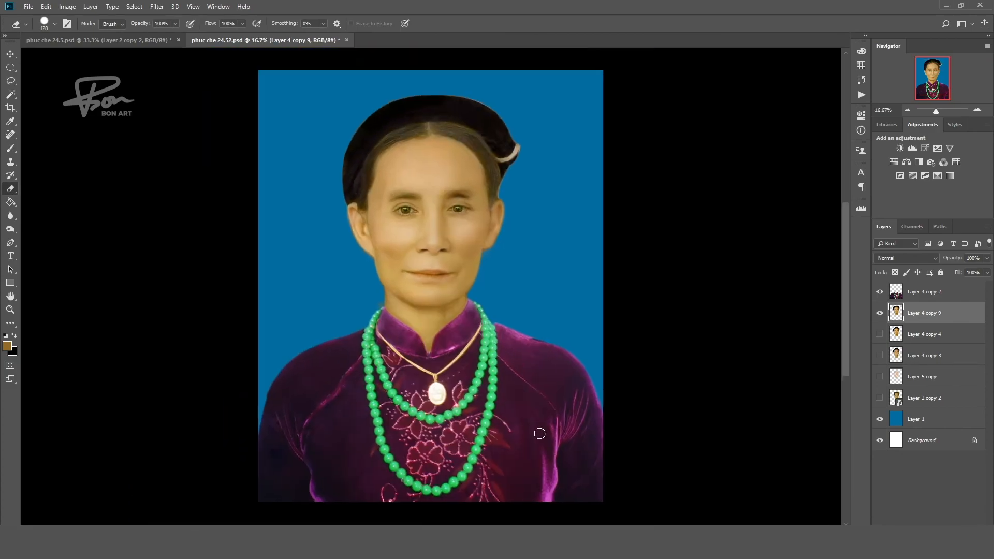